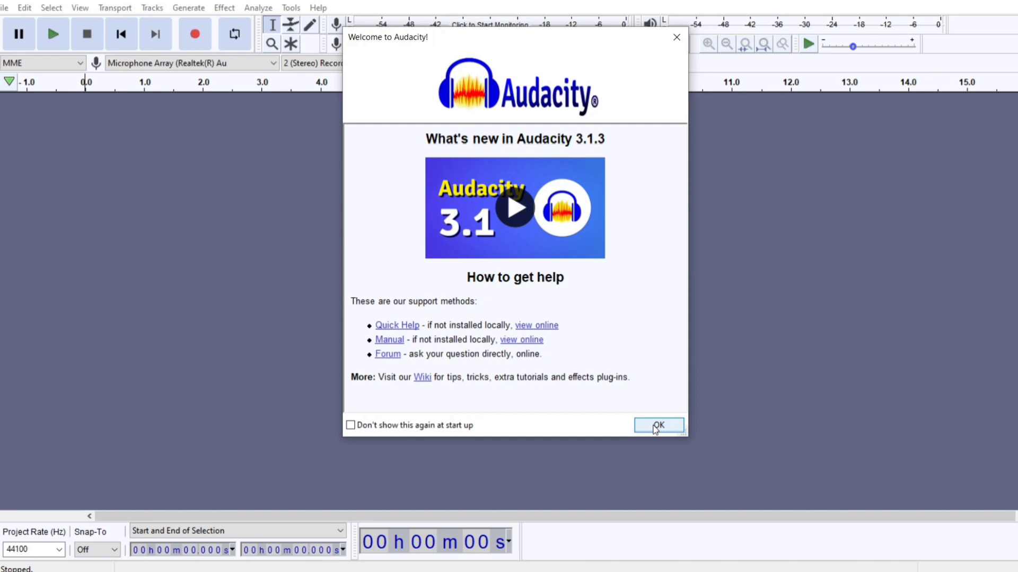
# Dismiss Audacity's welcome, browse USB Drive (D:) and check XO-Beat's Details properties.
pyautogui.click(658, 426)
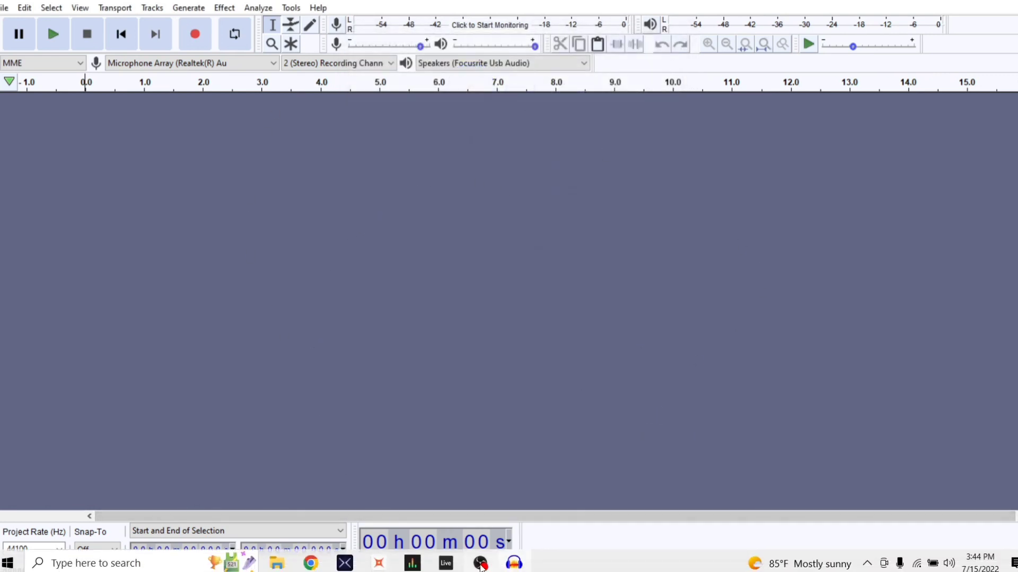
pyautogui.click(278, 565)
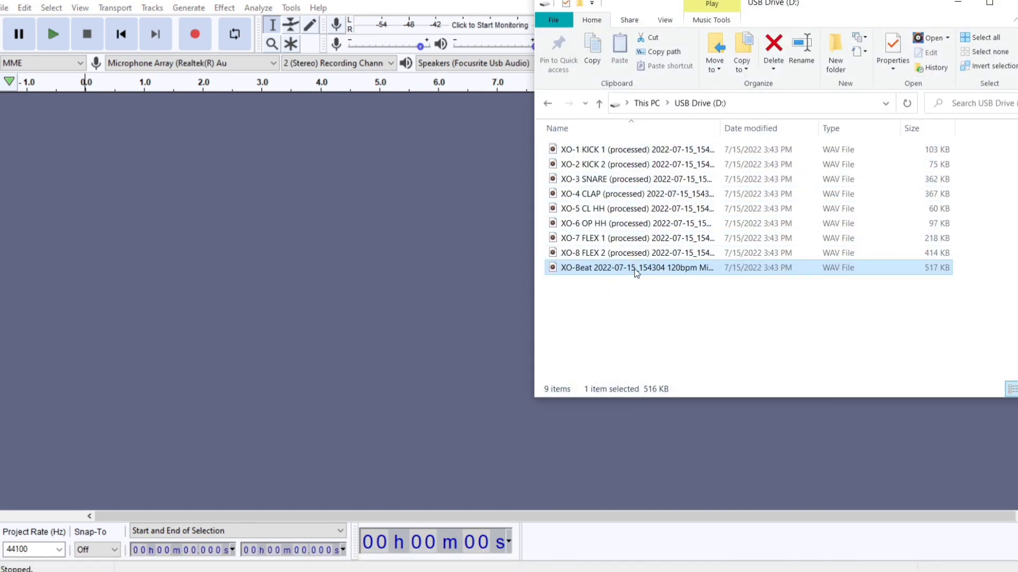
pyautogui.rightClick(635, 271)
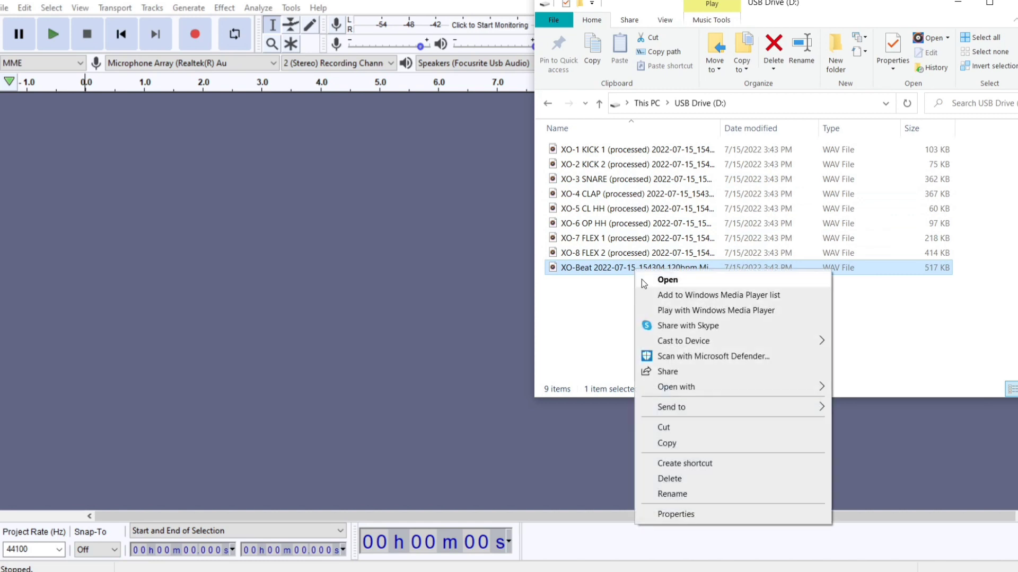
pyautogui.click(676, 515)
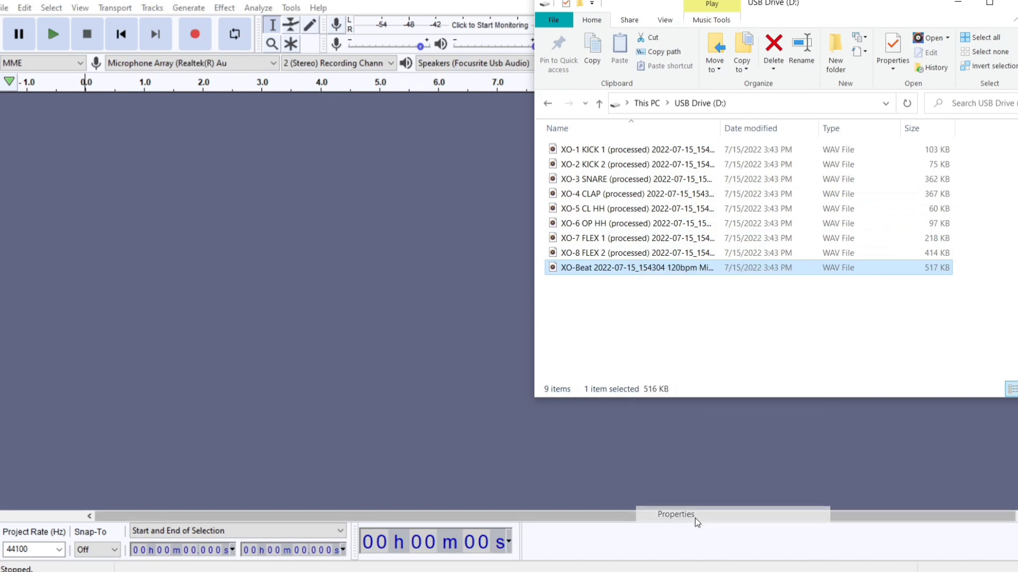
pyautogui.click(693, 263)
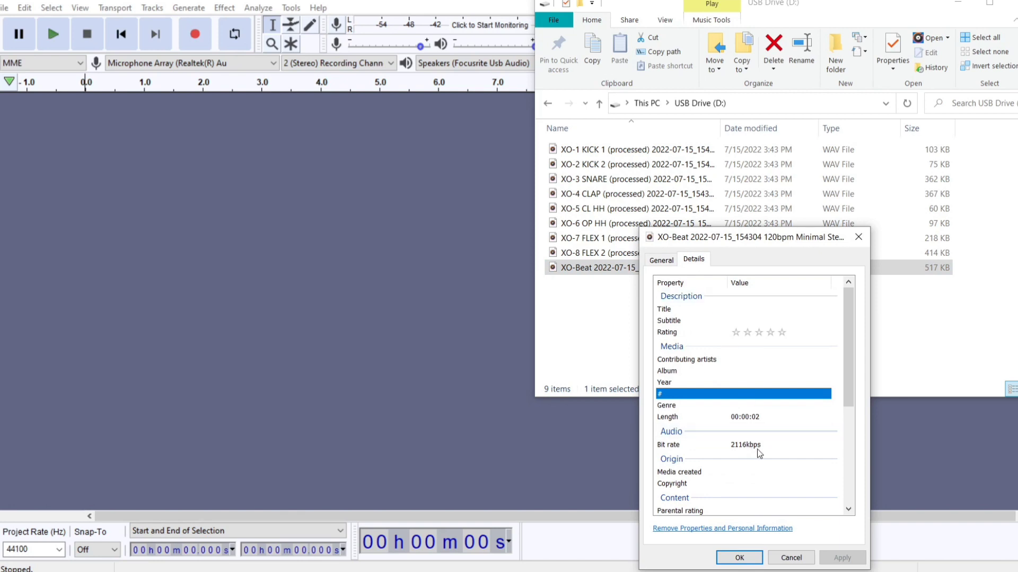
pyautogui.click(740, 558)
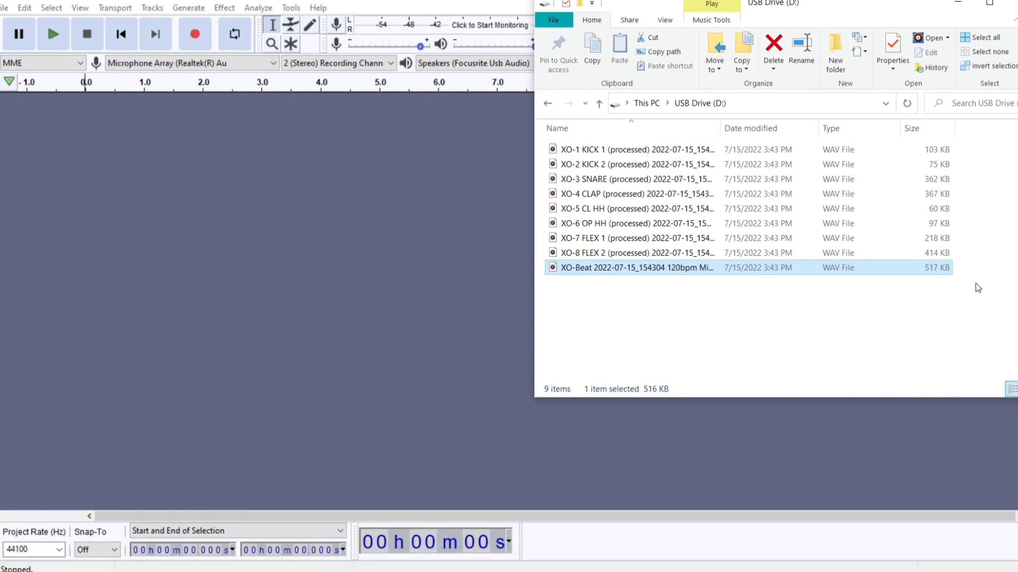
# Drag the nine XO WAV files from the drive into Audacity as separate tracks.
pyautogui.moveTo(978, 289)
pyautogui.mouseDown()
pyautogui.moveTo(880, 244)
pyautogui.moveTo(596, 187)
pyautogui.moveTo(545, 142)
pyautogui.moveTo(605, 165)
pyautogui.moveTo(543, 213)
pyautogui.moveTo(259, 262)
pyautogui.mouseUp()
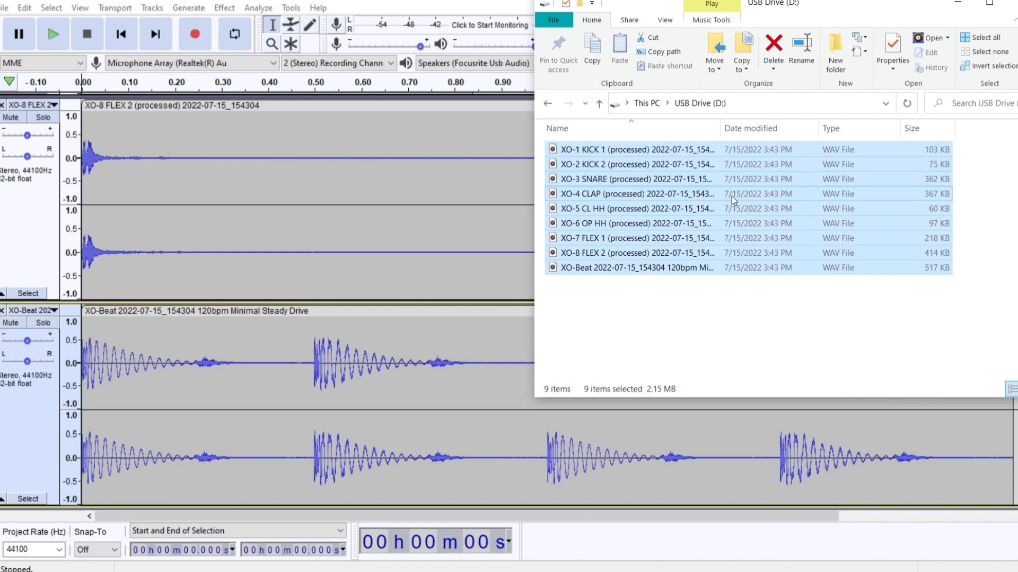
# Delete the nine selected WAV files from the USB drive and minimize its window.
pyautogui.rightClick(732, 200)
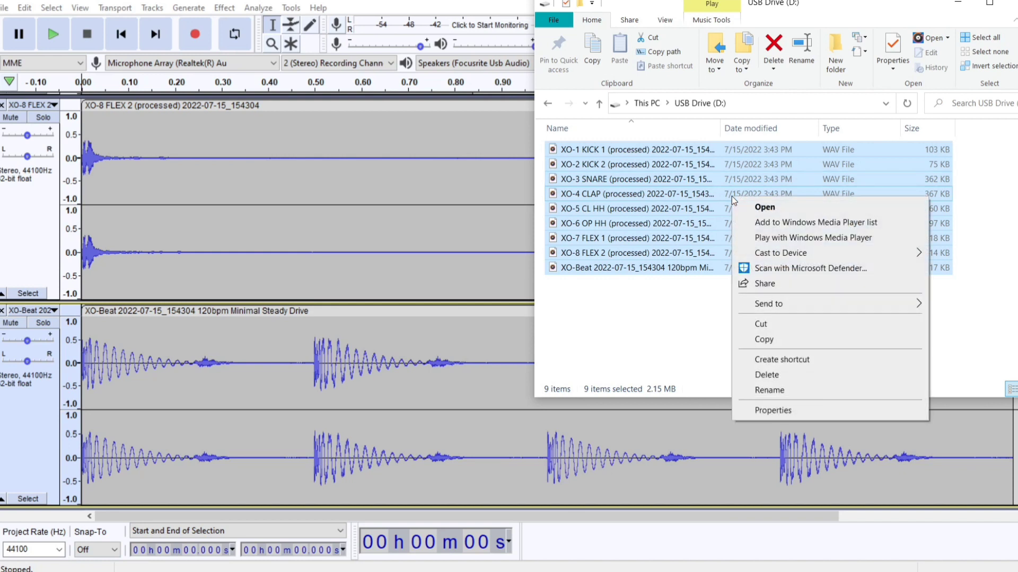
pyautogui.click(767, 376)
pyautogui.click(575, 303)
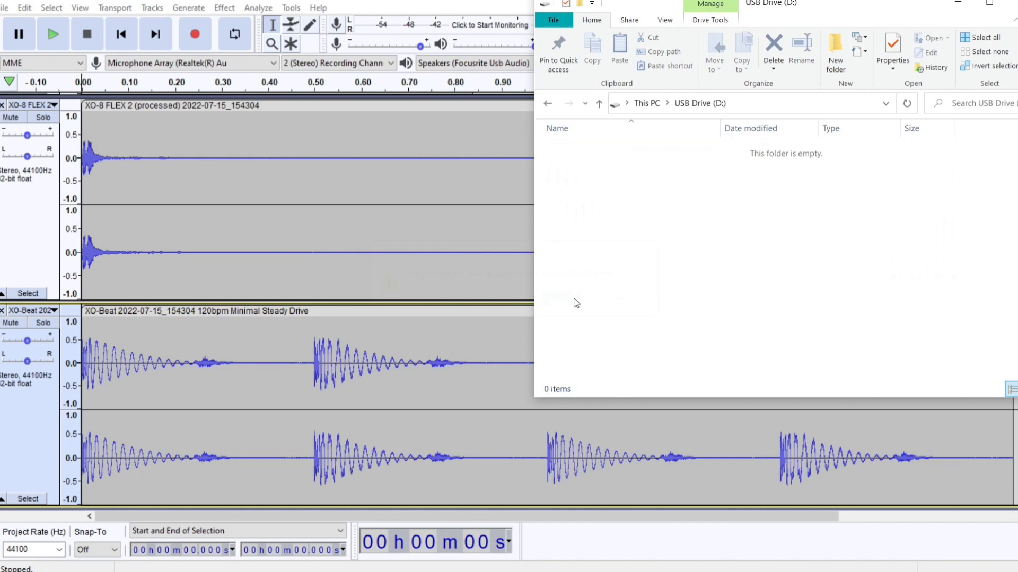
pyautogui.click(958, 9)
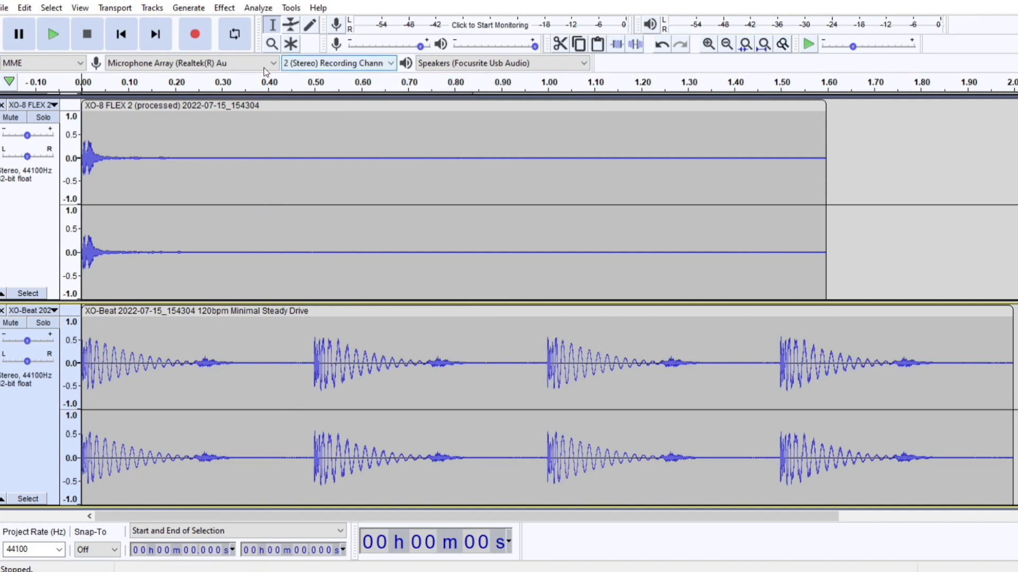
# Start Export Multiple as WAV Signed 16-bit PCM, split by tracks, reaching the metadata step.
pyautogui.click(3, 10)
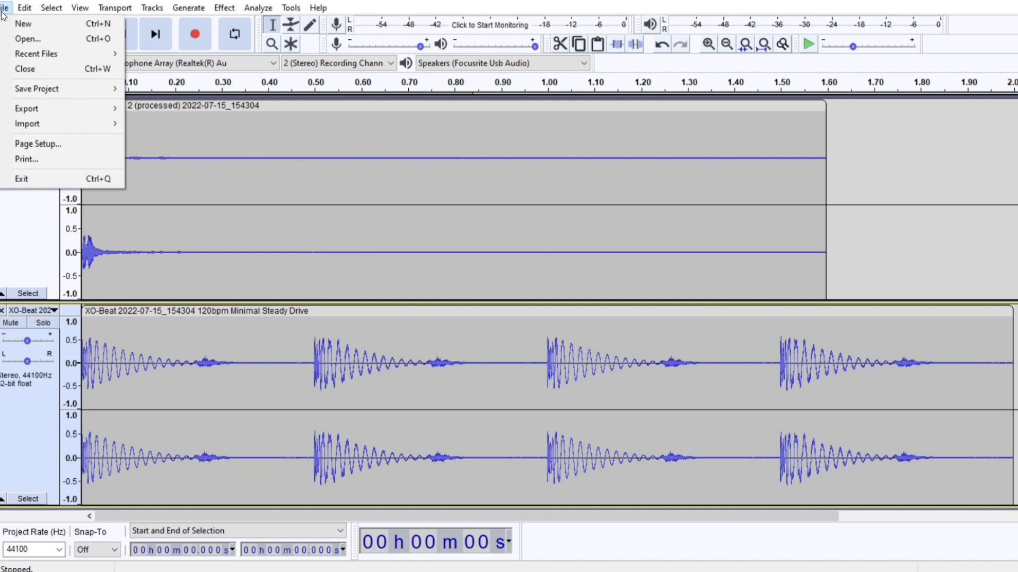
pyautogui.moveTo(26, 109)
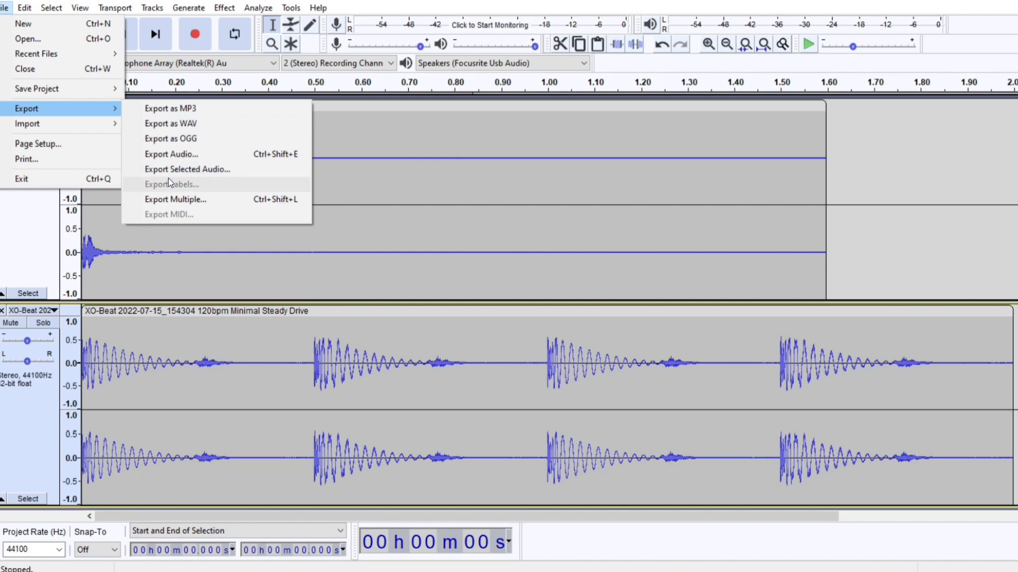
pyautogui.click(178, 200)
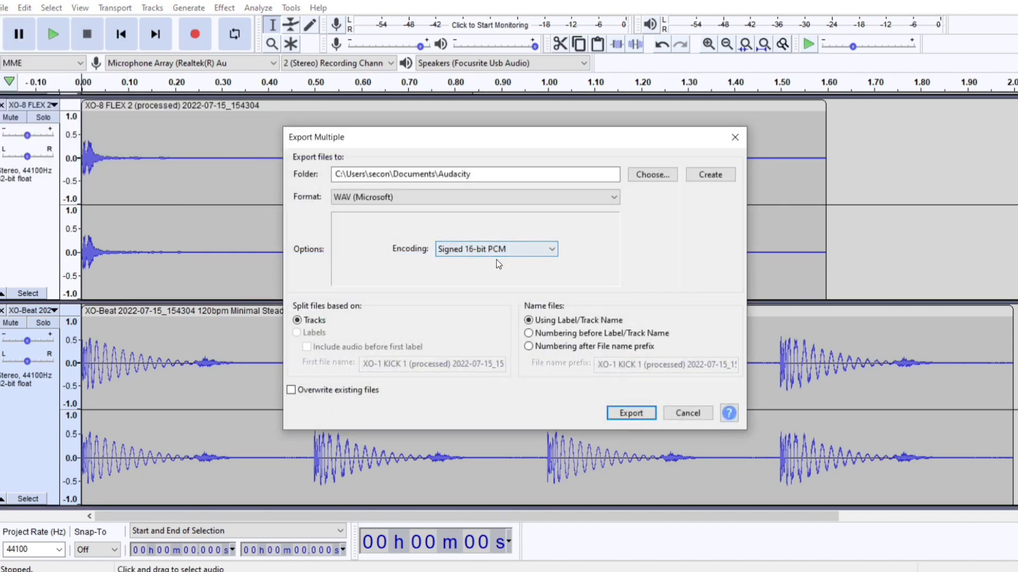
pyautogui.click(624, 415)
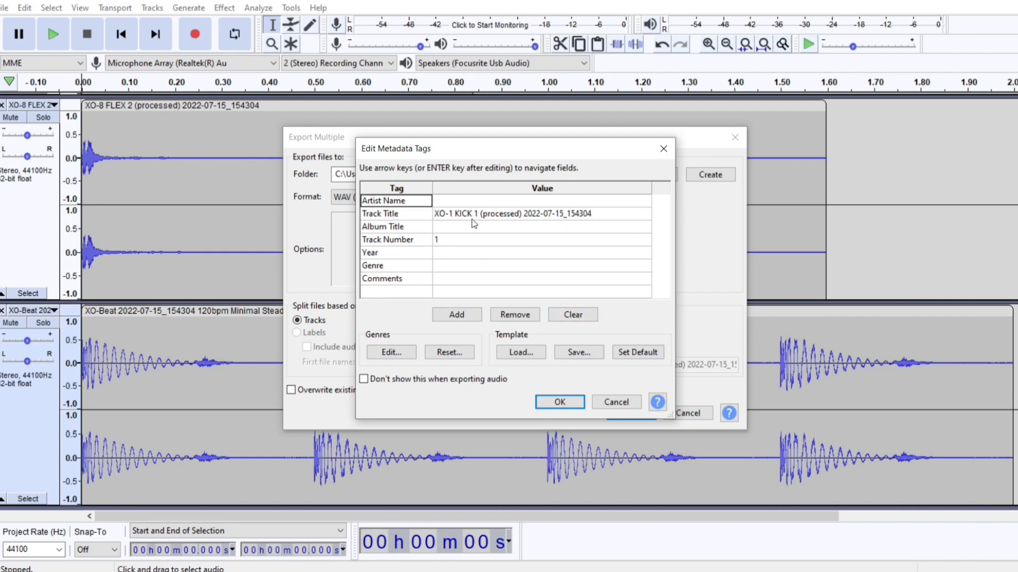
# Clear and accept the metadata tags for KICK 1, KICK 2, SNARE, CL HH, OP HH, FLEX 1, FLEX 2 and XO-Beat, then acknowledge the export results.
pyautogui.click(572, 314)
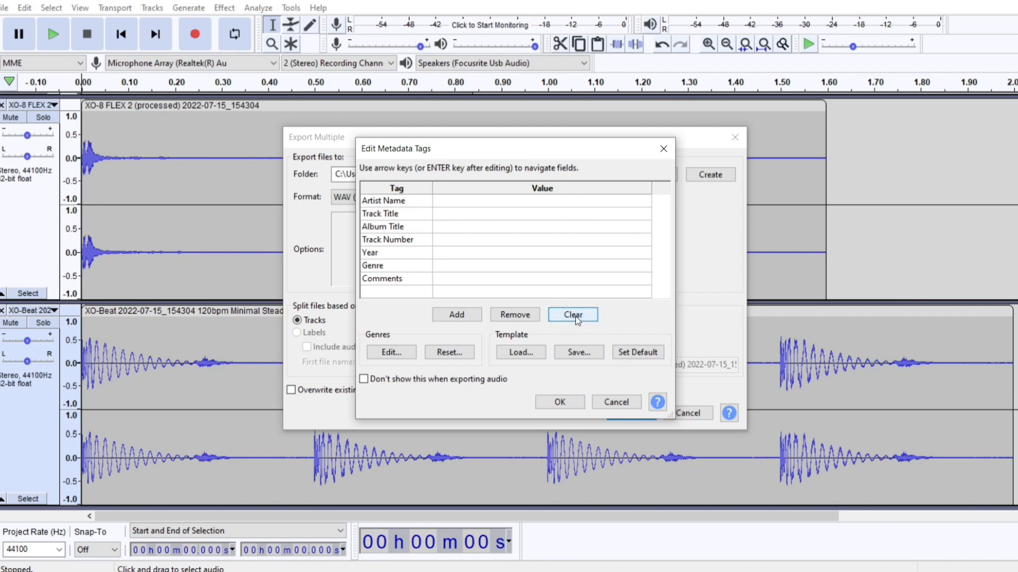
pyautogui.click(566, 403)
pyautogui.click(573, 315)
pyautogui.click(569, 402)
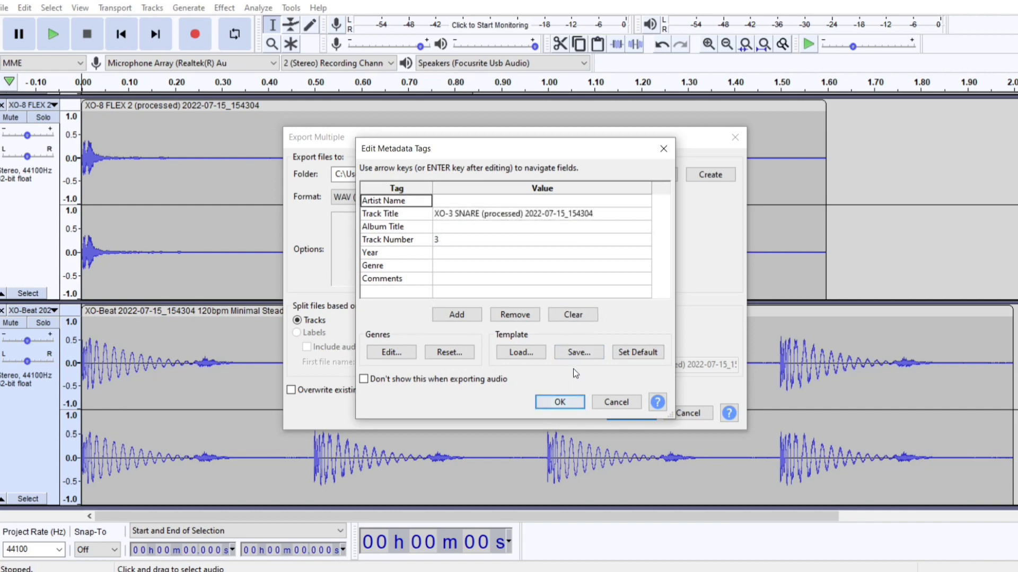
pyautogui.click(576, 316)
pyautogui.click(566, 400)
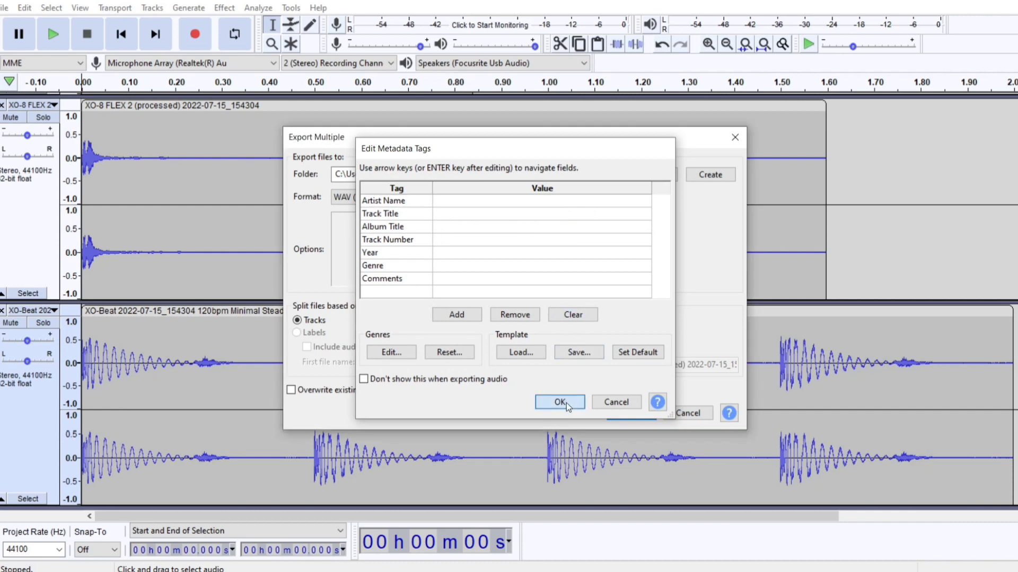
pyautogui.click(572, 316)
pyautogui.click(567, 403)
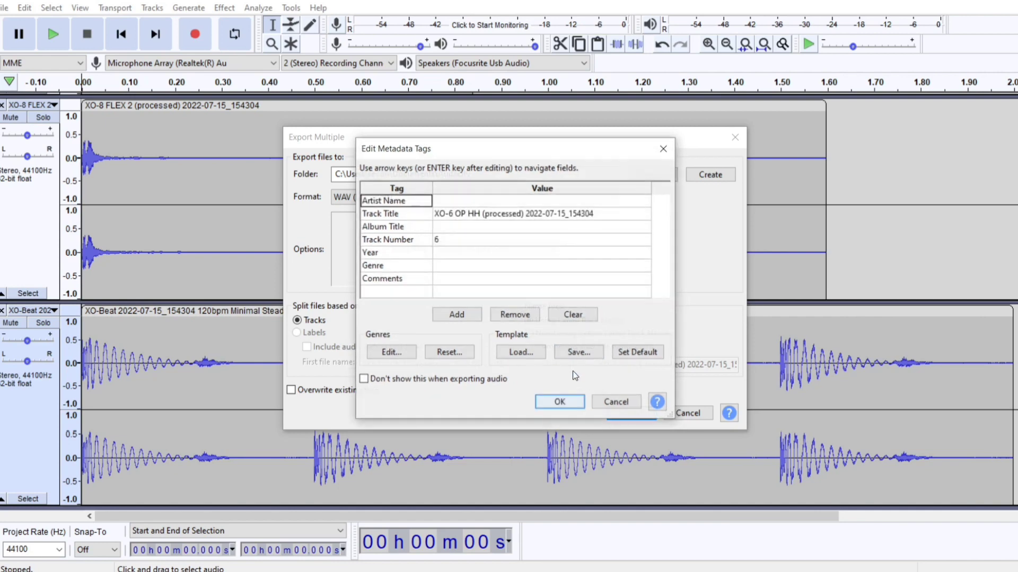
pyautogui.click(569, 316)
pyautogui.click(566, 402)
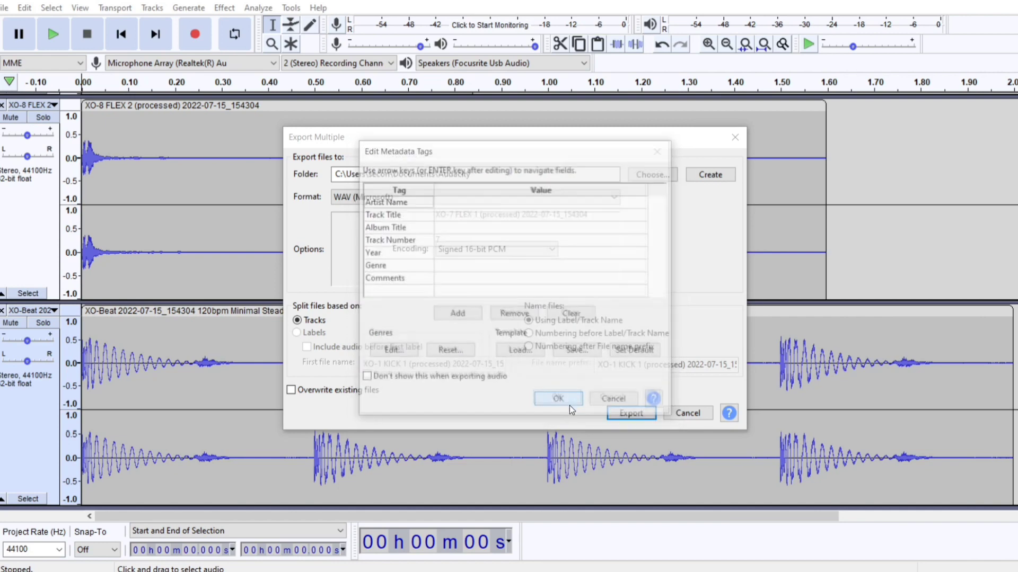
pyautogui.click(569, 315)
pyautogui.click(560, 402)
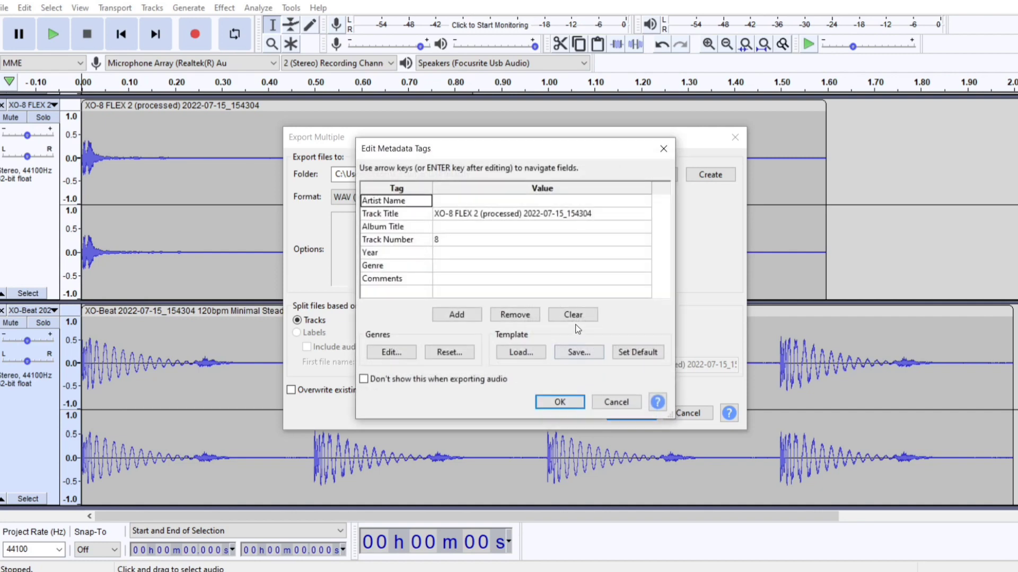
pyautogui.click(572, 316)
pyautogui.click(560, 403)
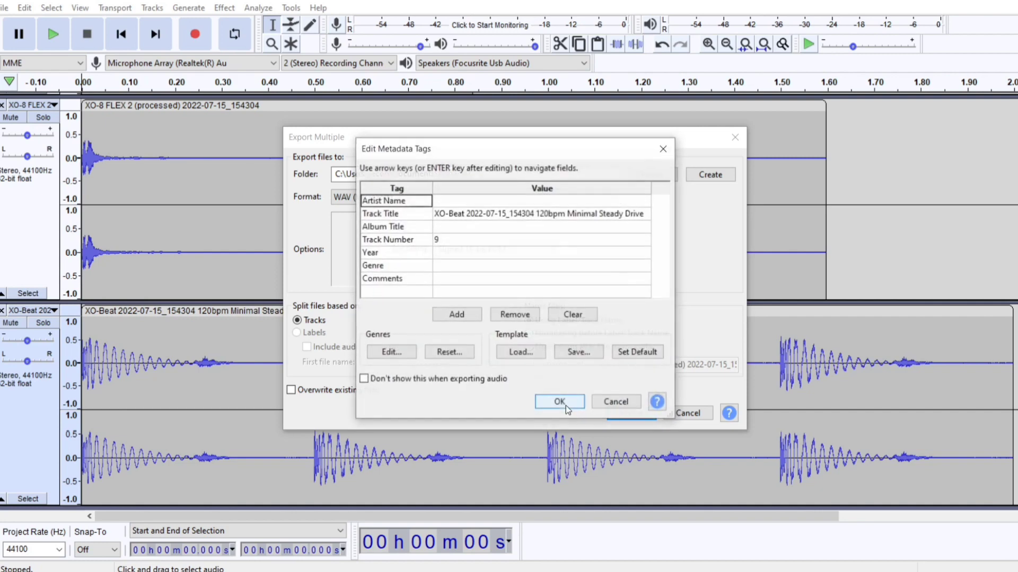
pyautogui.click(573, 315)
pyautogui.click(561, 402)
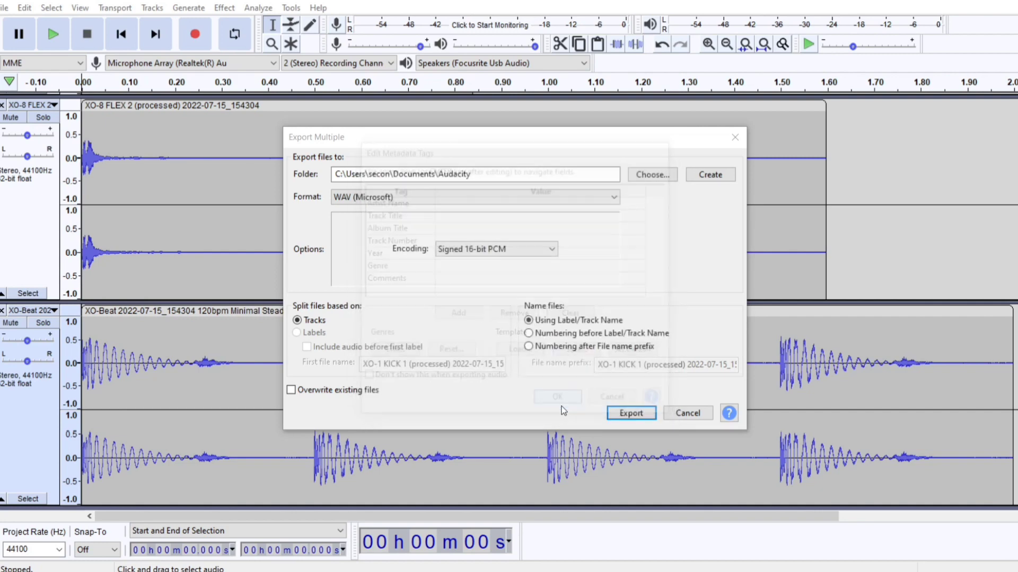
pyautogui.click(517, 397)
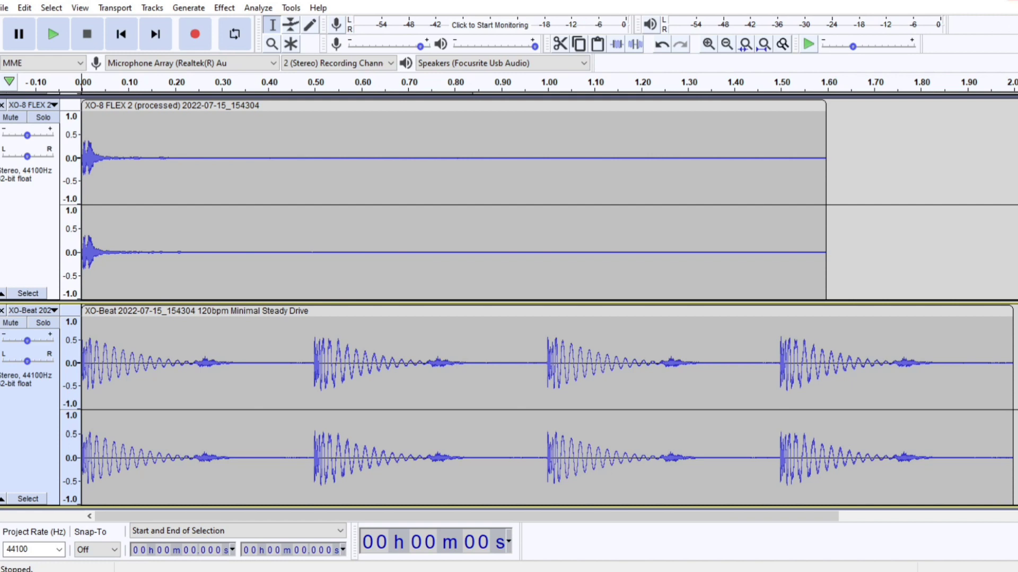
# Quit Audacity without saving and browse to the Documents > Audacity export folder.
pyautogui.click(1012, 3)
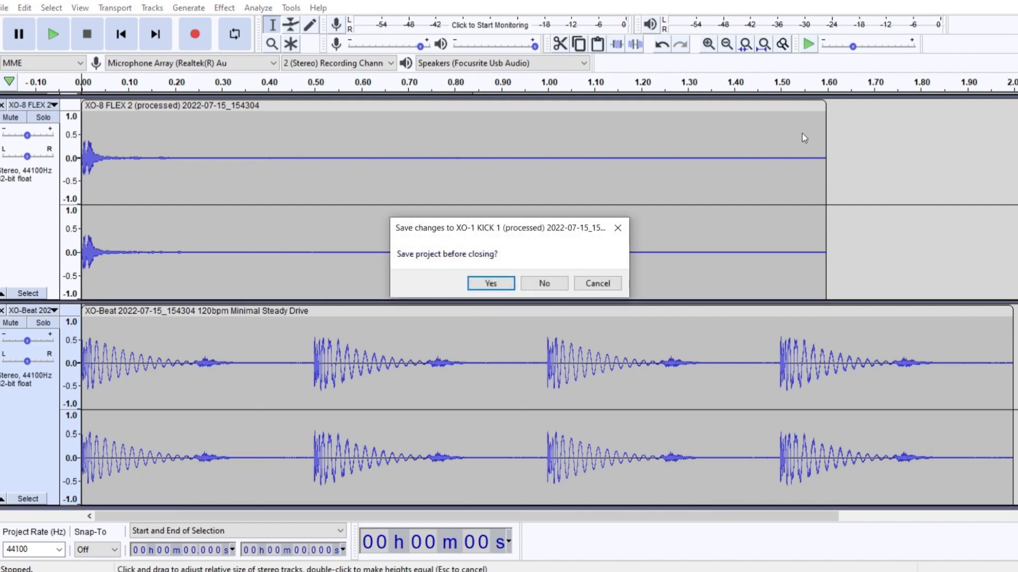
pyautogui.click(533, 284)
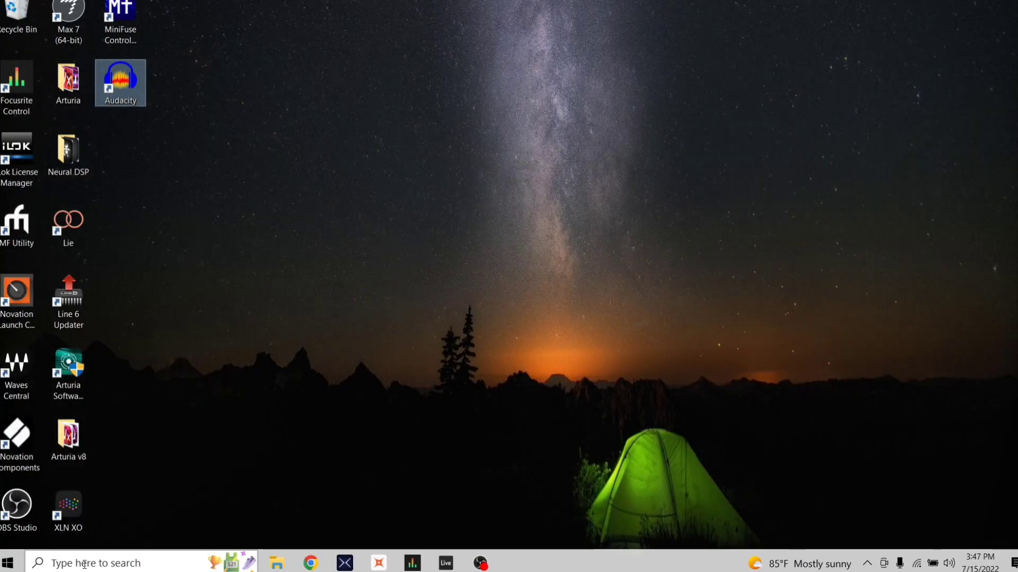
pyautogui.click(84, 564)
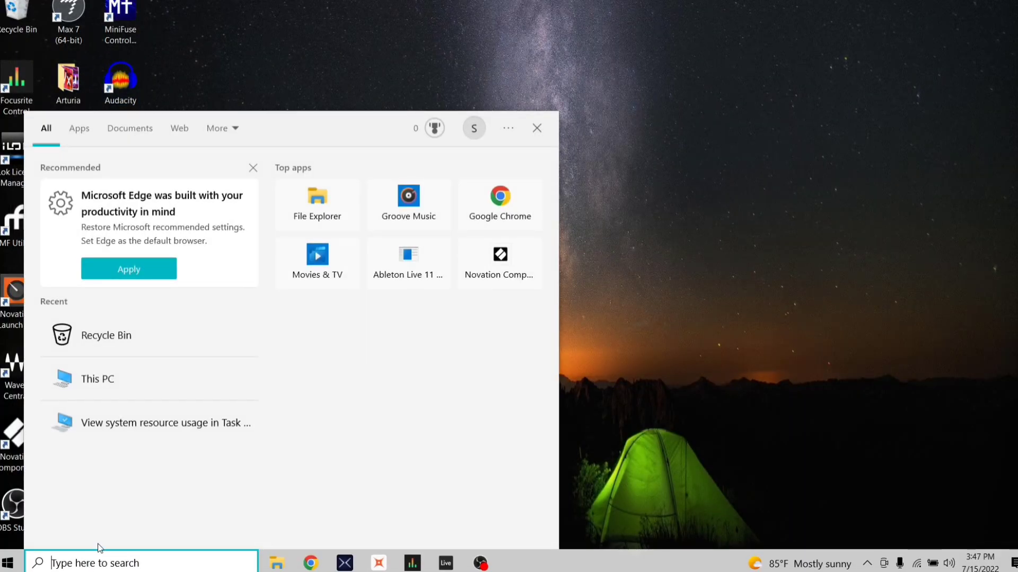
pyautogui.click(114, 386)
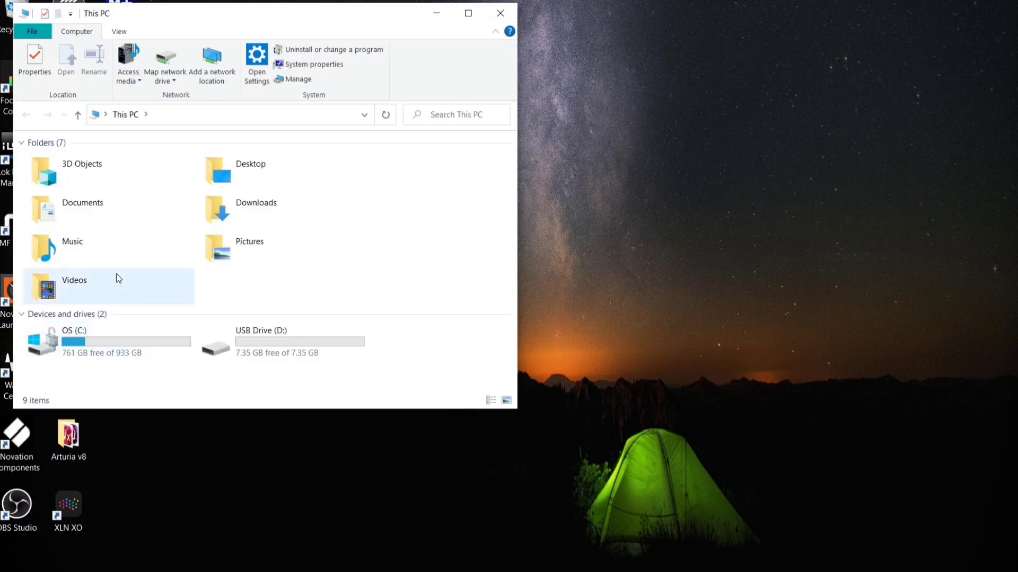
pyautogui.click(86, 210)
pyautogui.doubleClick(86, 208)
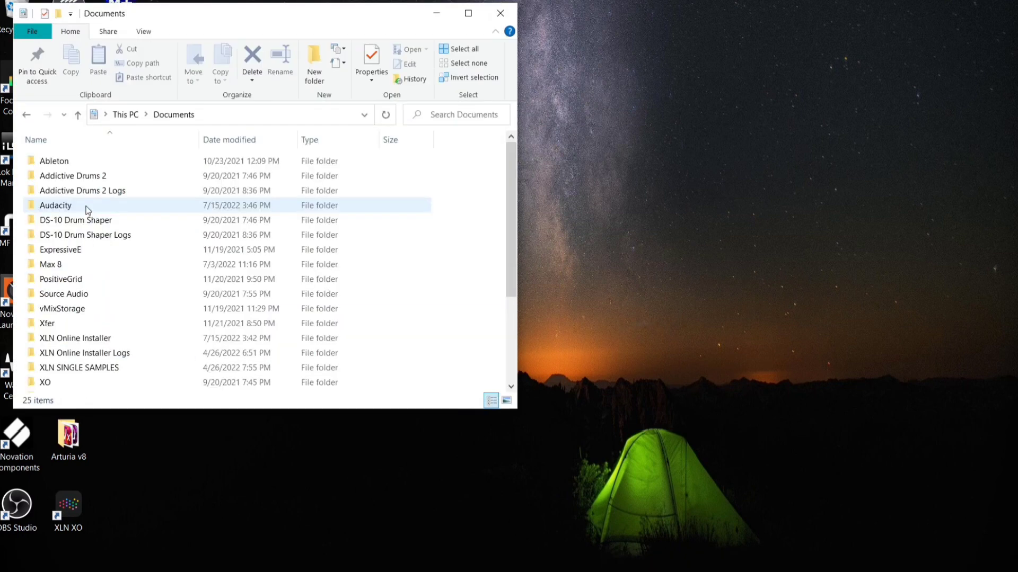
pyautogui.doubleClick(86, 207)
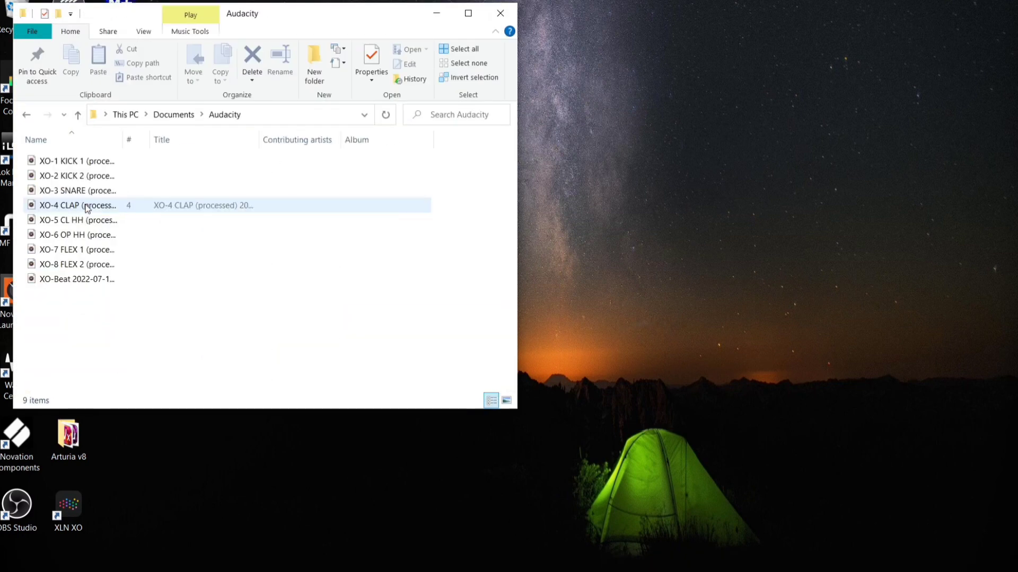
# Check the exported XO-Beat file's Details properties show blank metadata tags.
pyautogui.rightClick(96, 281)
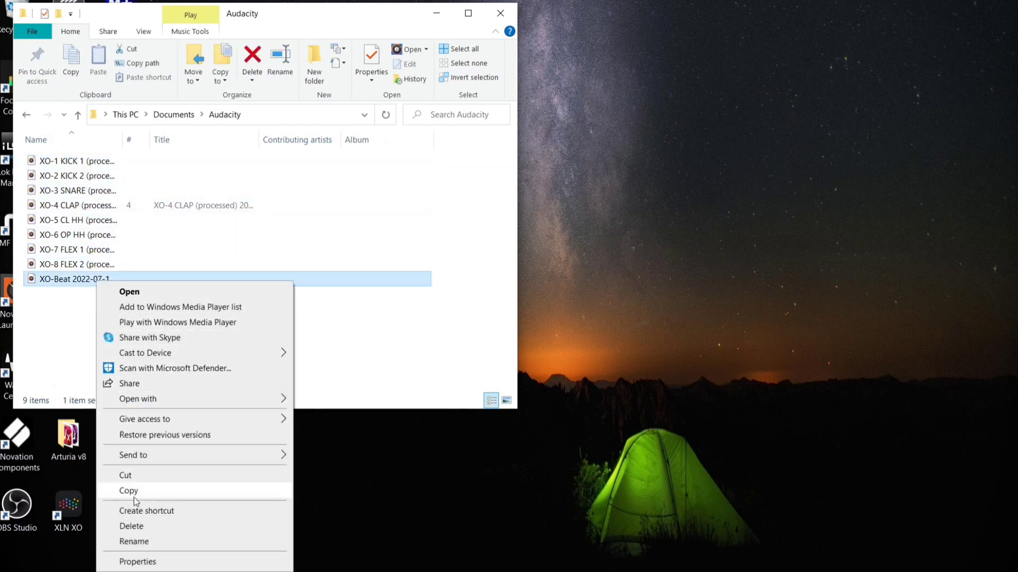
pyautogui.click(137, 562)
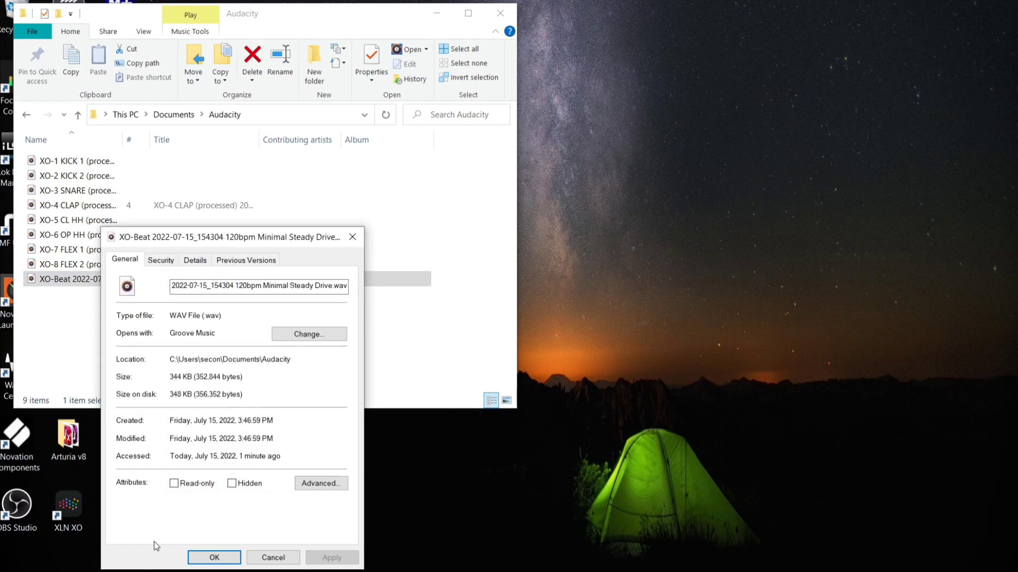
pyautogui.click(198, 262)
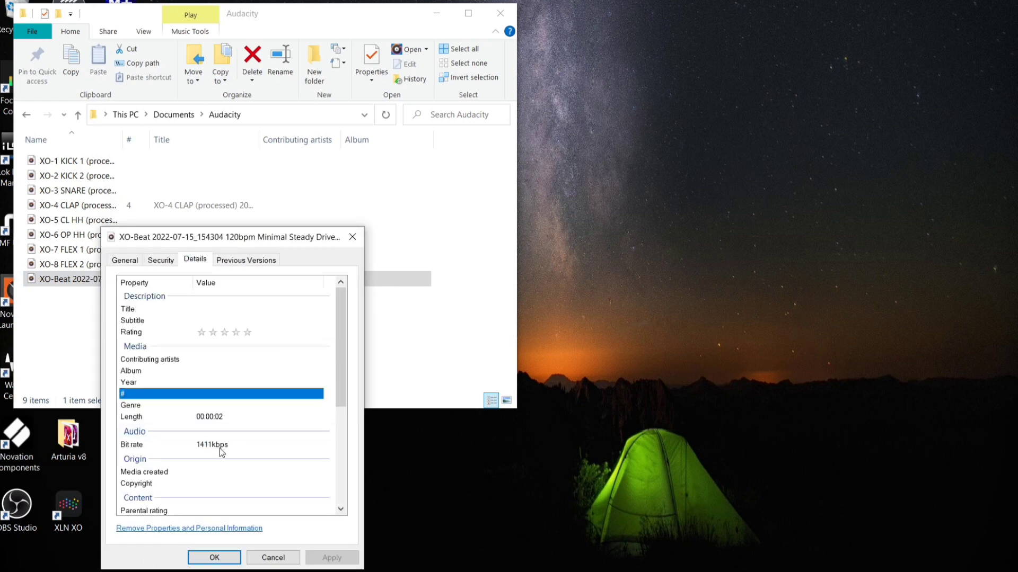
pyautogui.click(215, 558)
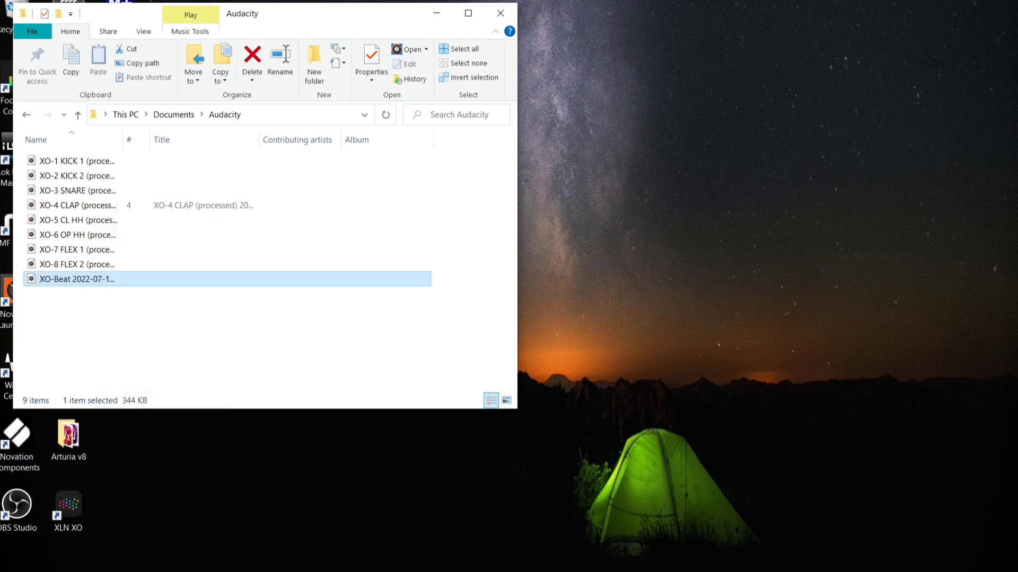
# Arrange both folder windows side by side and copy the nine exported WAVs onto the USB drive.
pyautogui.click(277, 567)
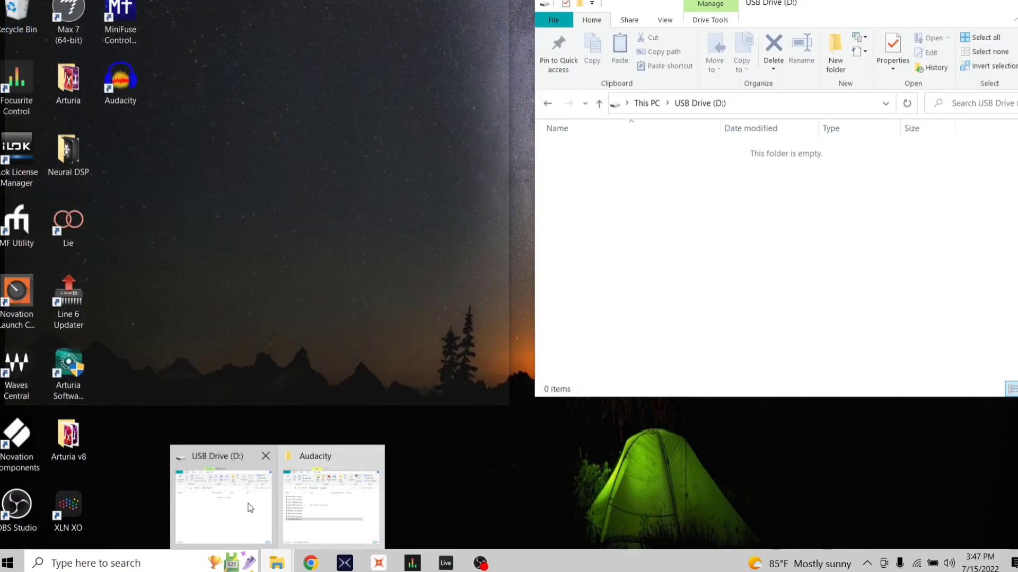
pyautogui.click(247, 508)
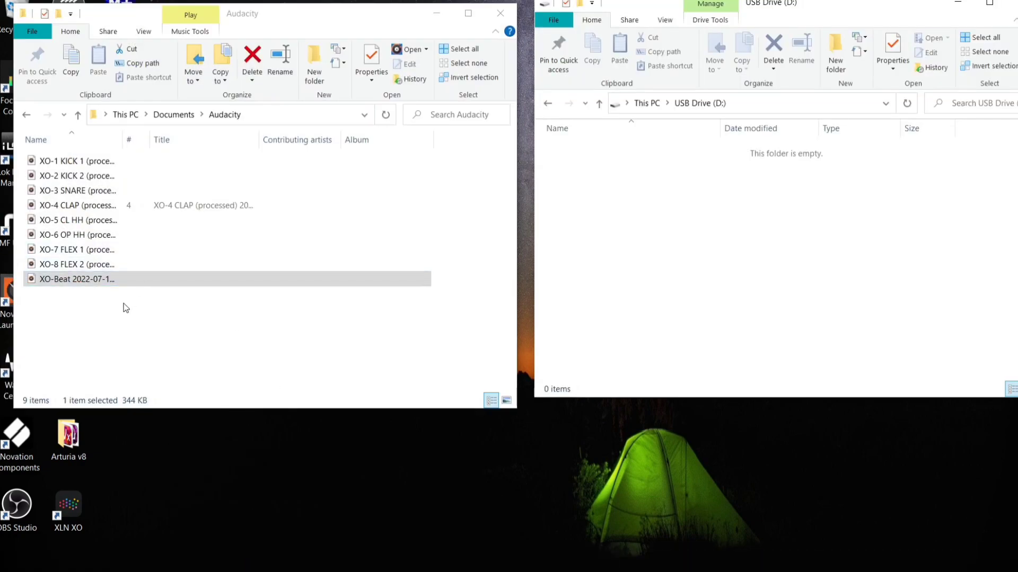
pyautogui.moveTo(81, 305)
pyautogui.mouseDown()
pyautogui.moveTo(90, 165)
pyautogui.moveTo(746, 228)
pyautogui.mouseUp()
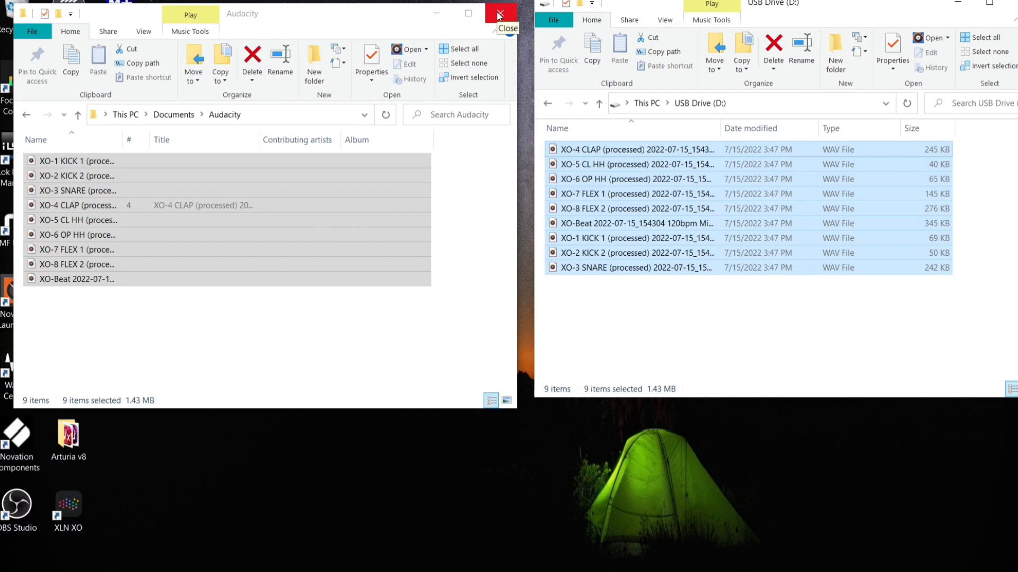
# Delete the nine local copies from the Documents Audacity folder.
pyautogui.click(362, 266)
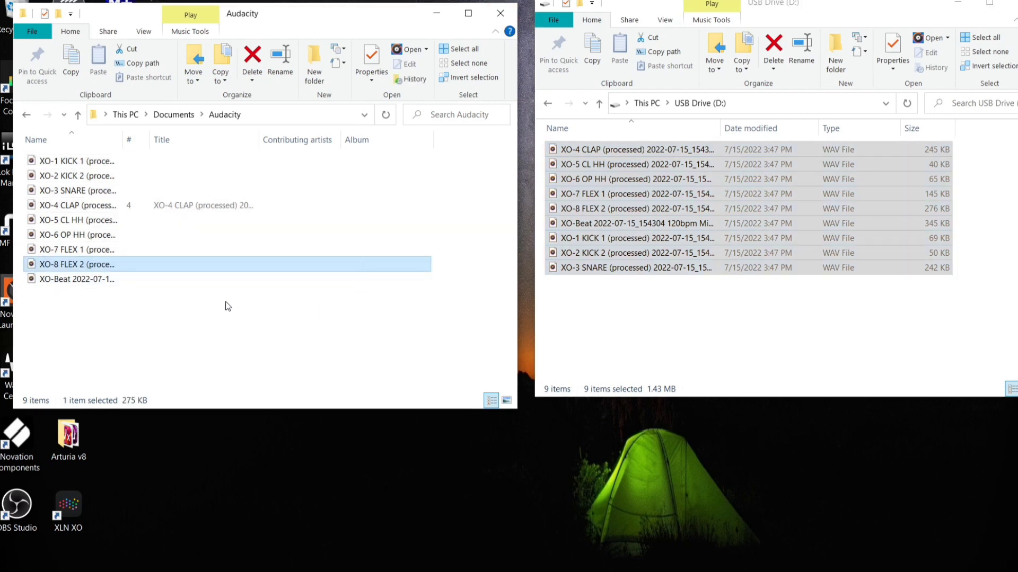
pyautogui.moveTo(226, 307); pyautogui.dragTo(141, 160)
pyautogui.rightClick(143, 164)
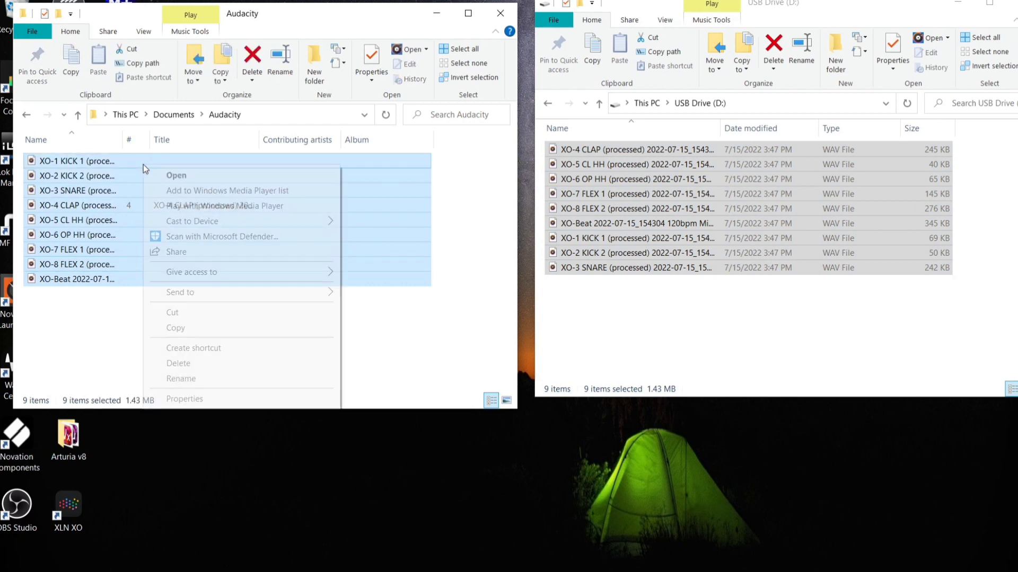
pyautogui.click(185, 365)
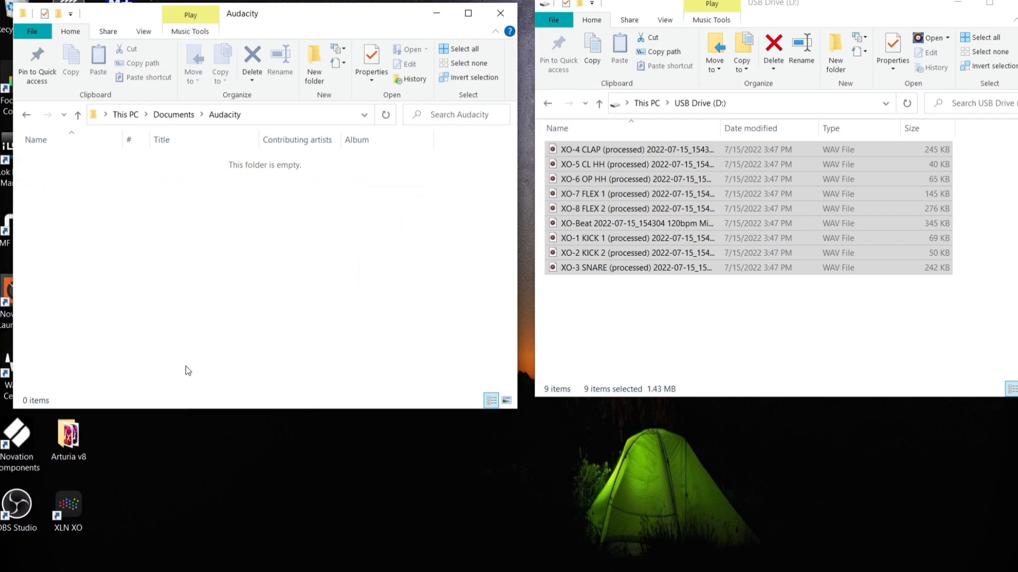
# Close the Audacity folder and USB Drive Explorer windows, leaving the desktop clear.
pyautogui.click(499, 13)
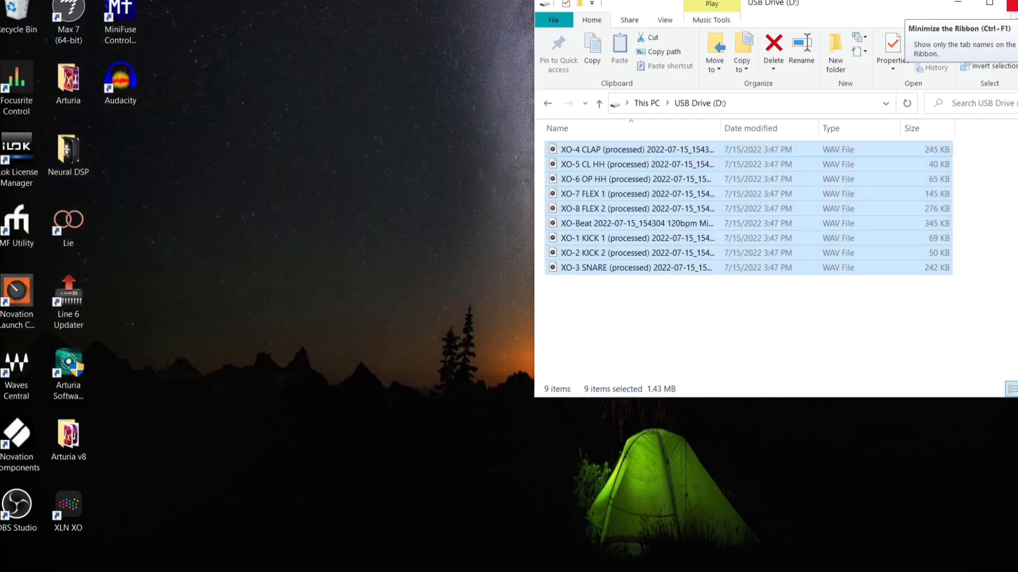
pyautogui.click(958, 3)
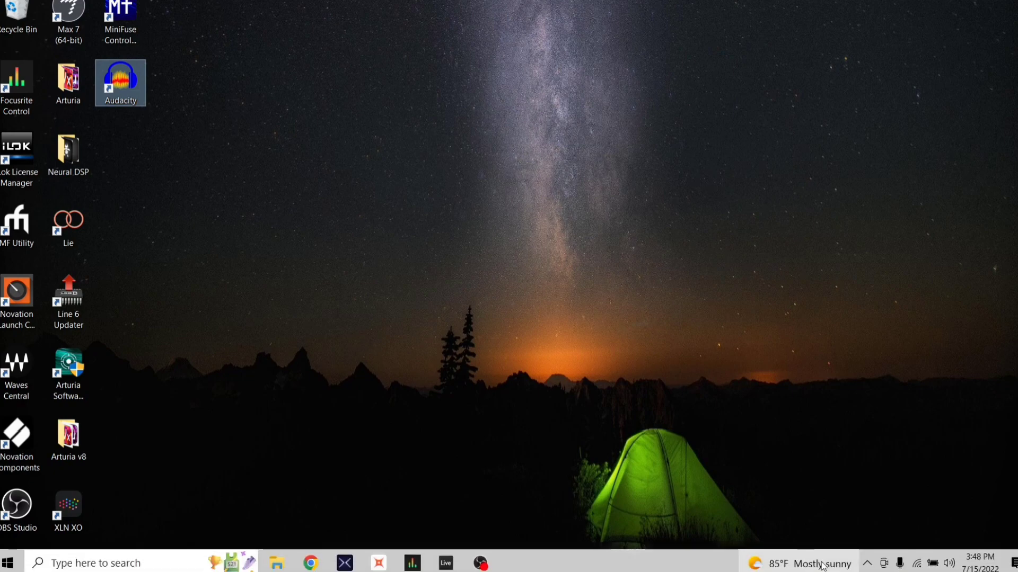